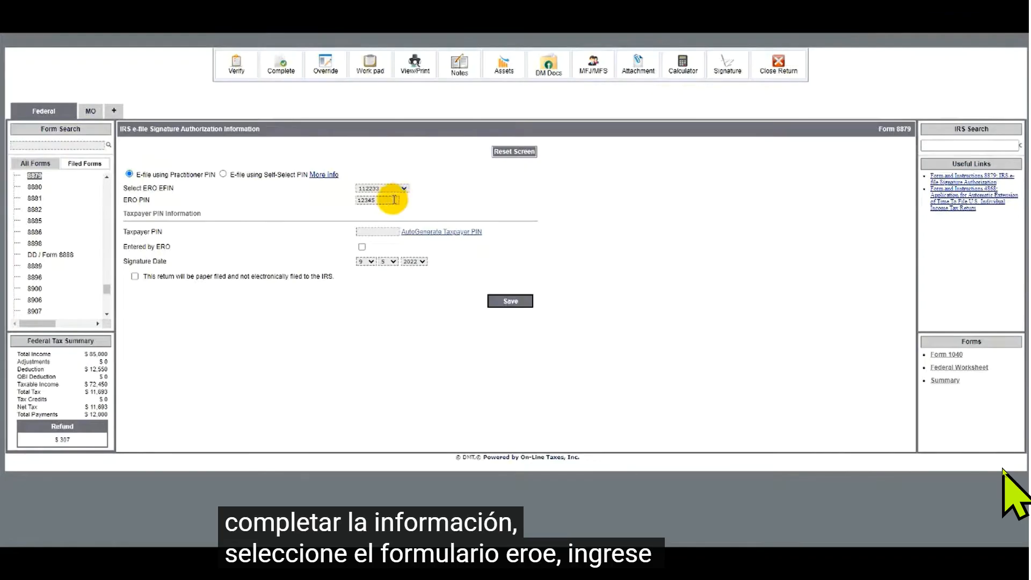
# - Auto-generate the taxpayer PIN, mark it as entered by the ERO, and save the e-file signature authorization form
pyautogui.click(408, 236)
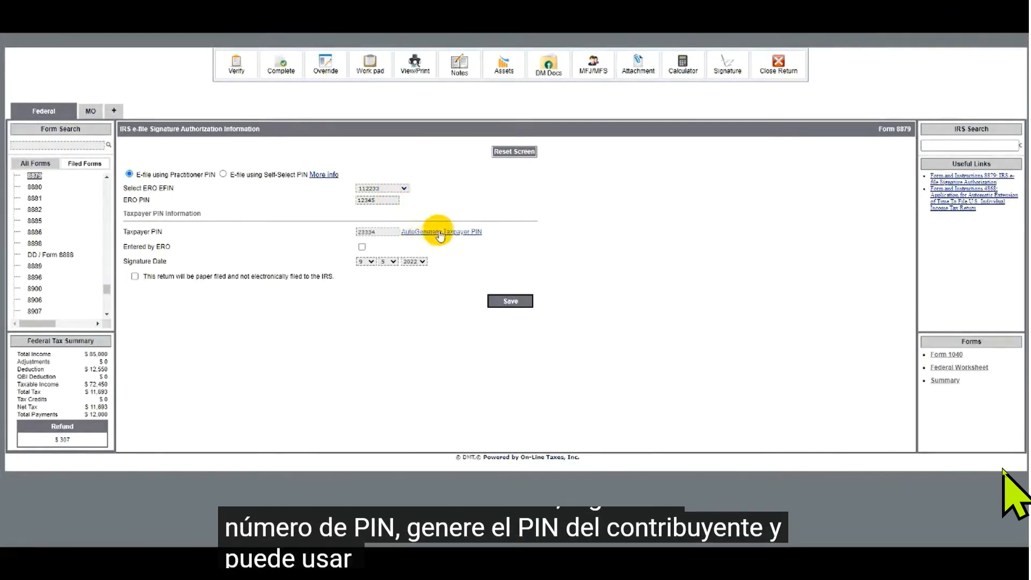
pyautogui.click(361, 248)
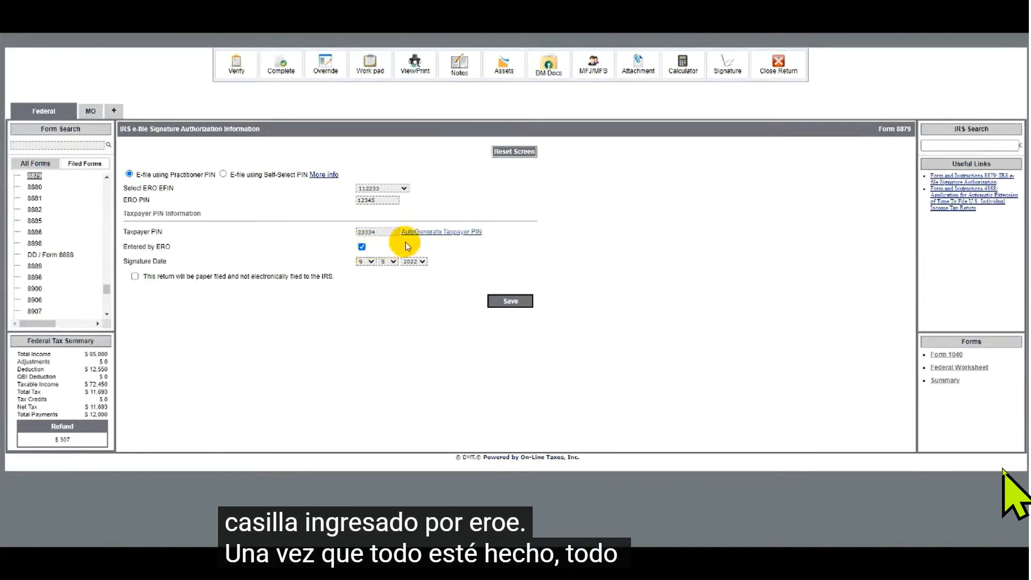
pyautogui.click(508, 303)
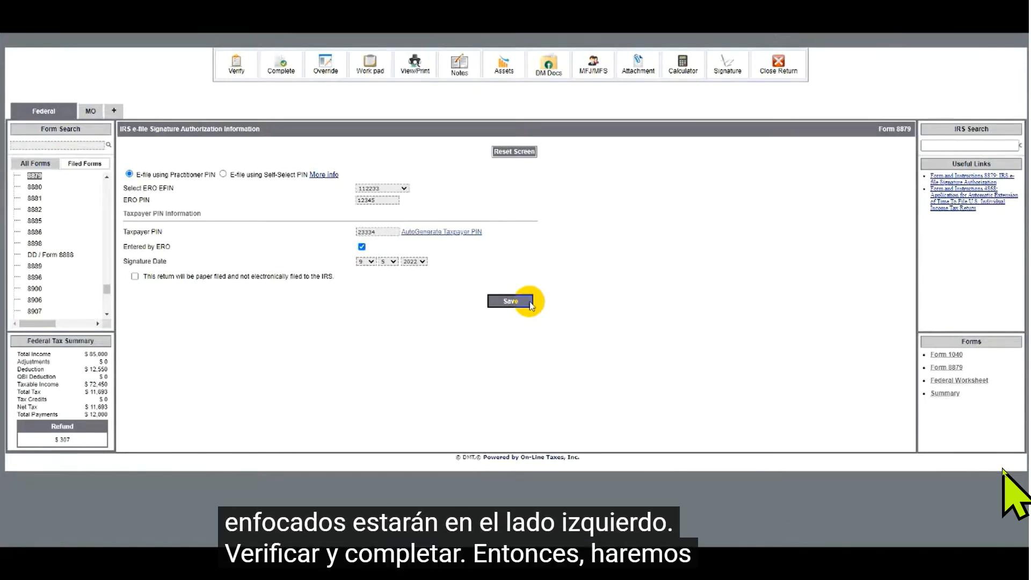
# - Verify the return and review the federal and MO error messages before closing them
pyautogui.click(235, 67)
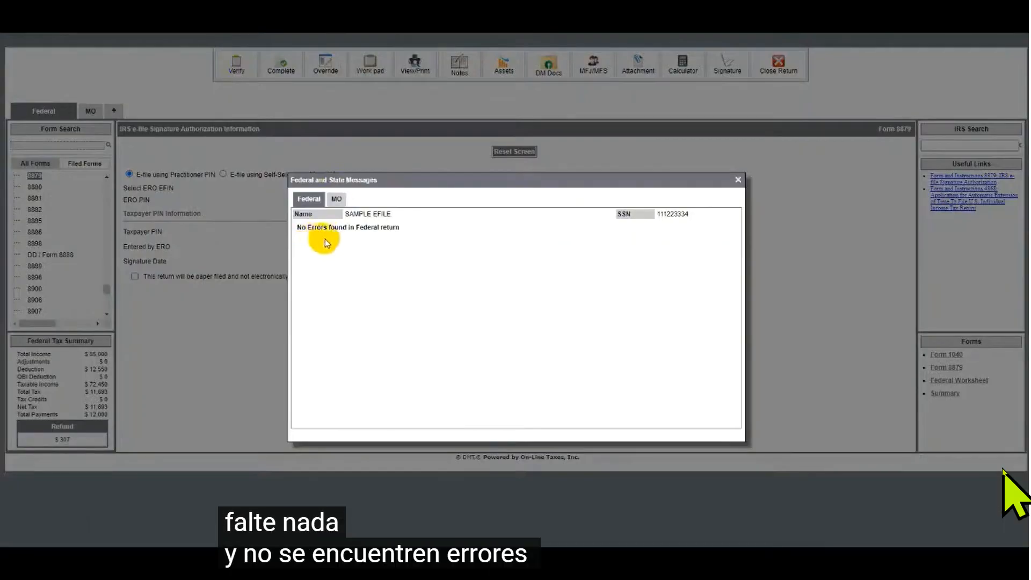
pyautogui.click(335, 199)
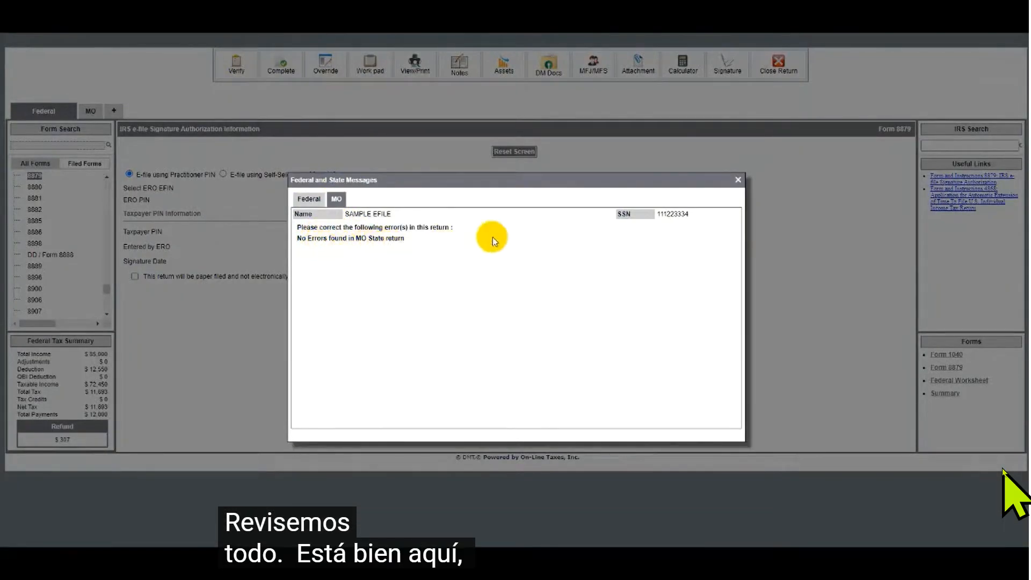
pyautogui.click(738, 181)
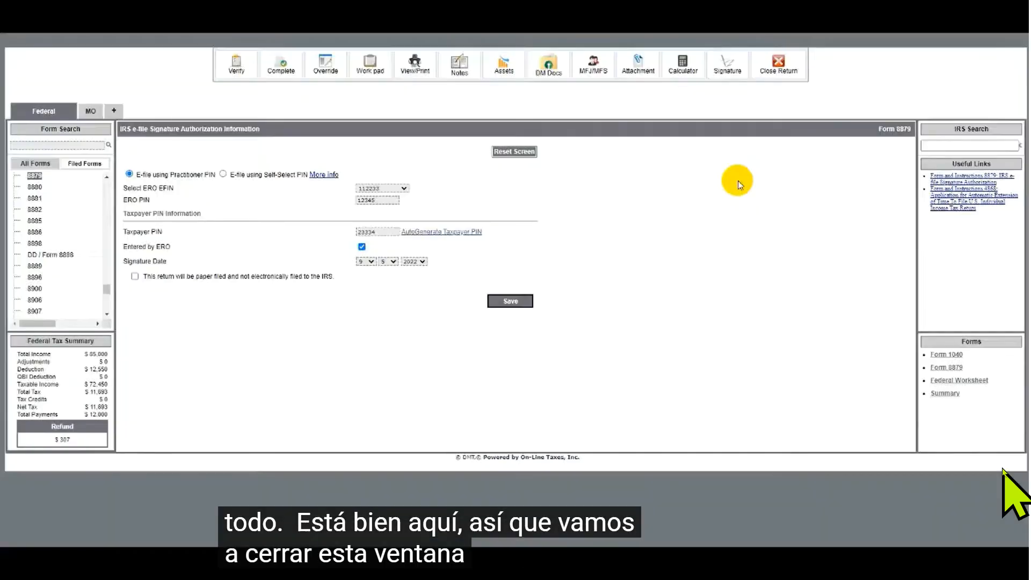
# - Mark the return as completed and reviewed, then save and go to Manage Returns
pyautogui.click(277, 69)
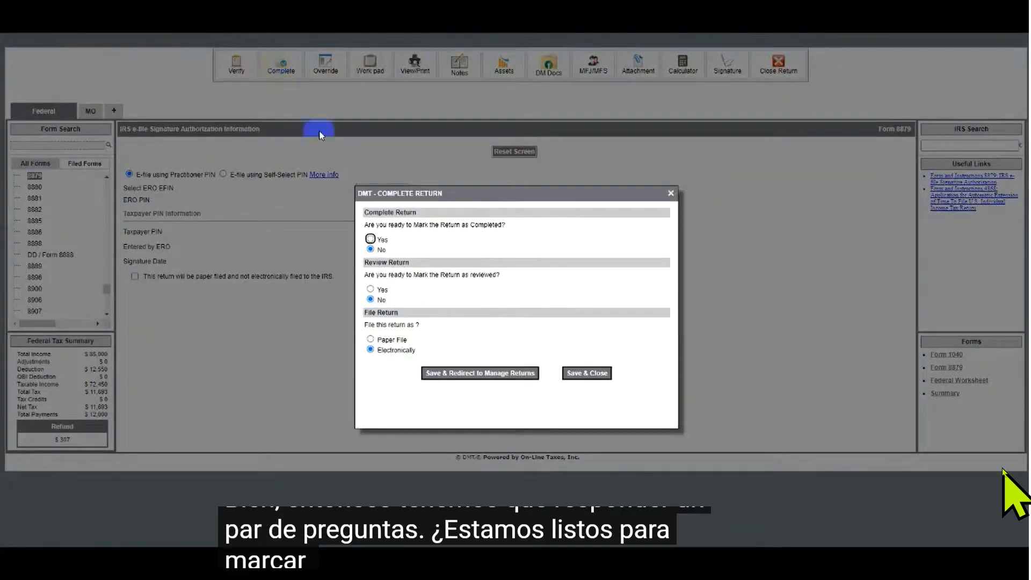
pyautogui.click(370, 239)
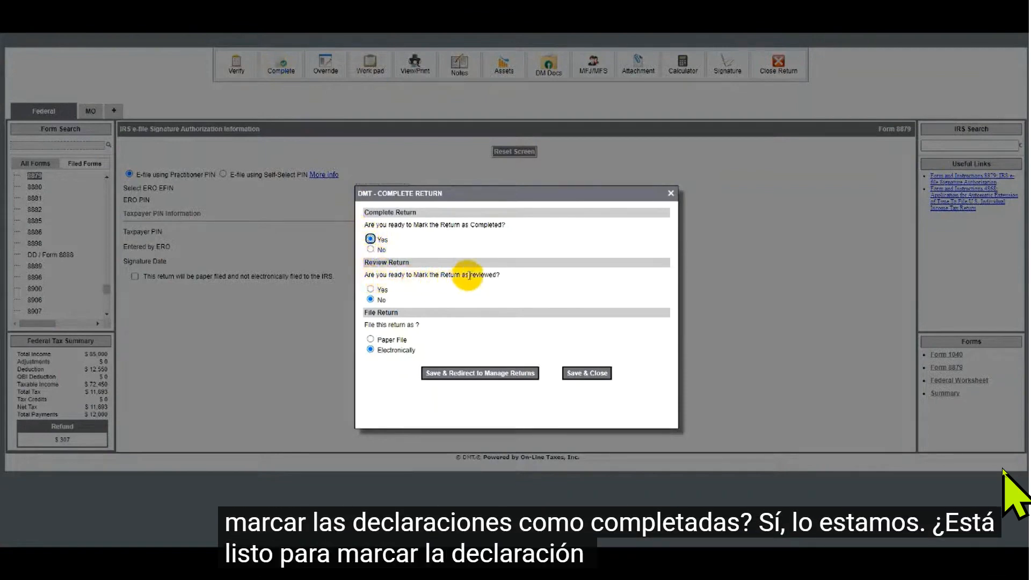
pyautogui.click(370, 289)
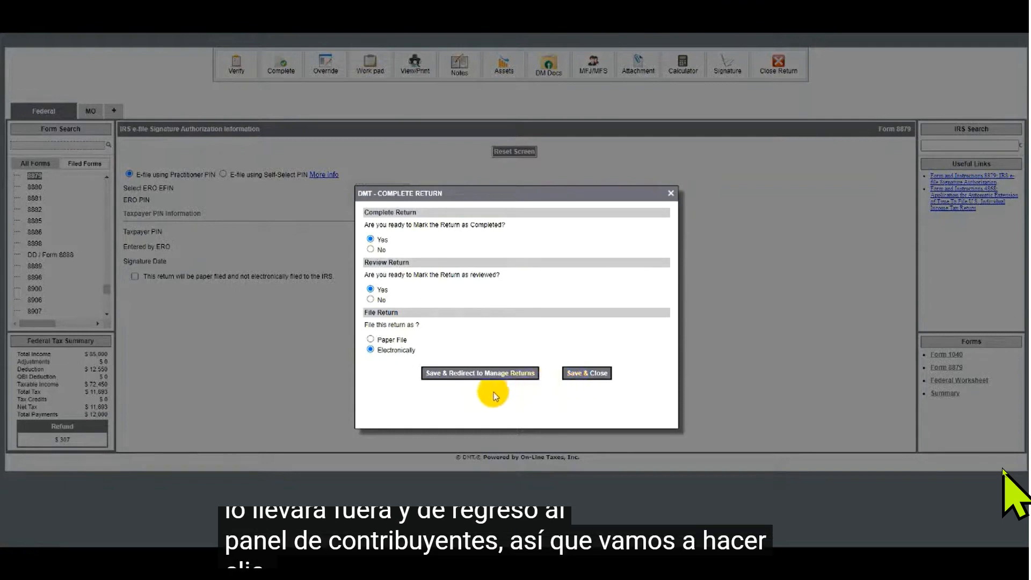
pyautogui.click(467, 373)
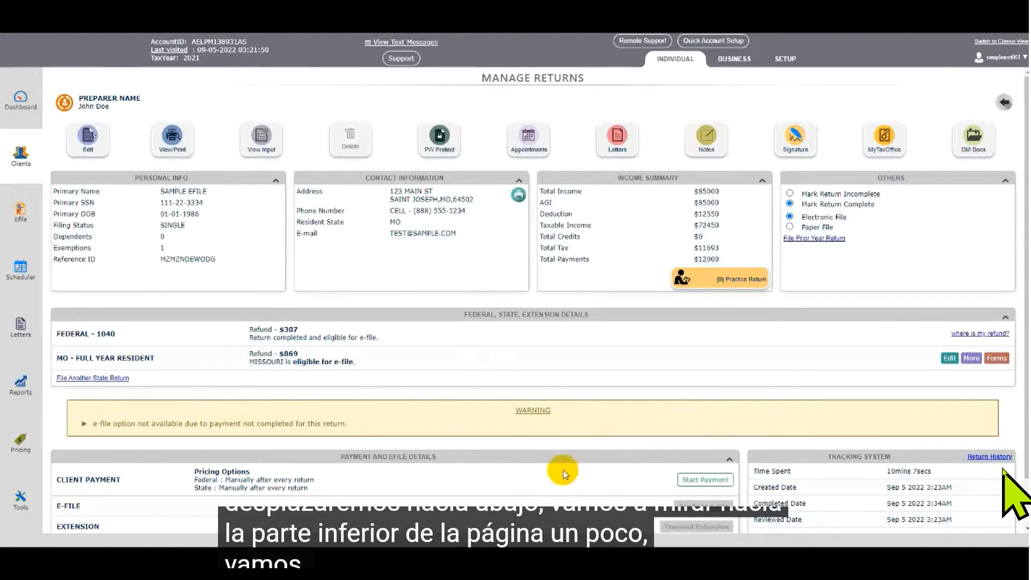
# - Start the client payment and add a new invoice for the return
pyautogui.scroll(-1, 563, 469)
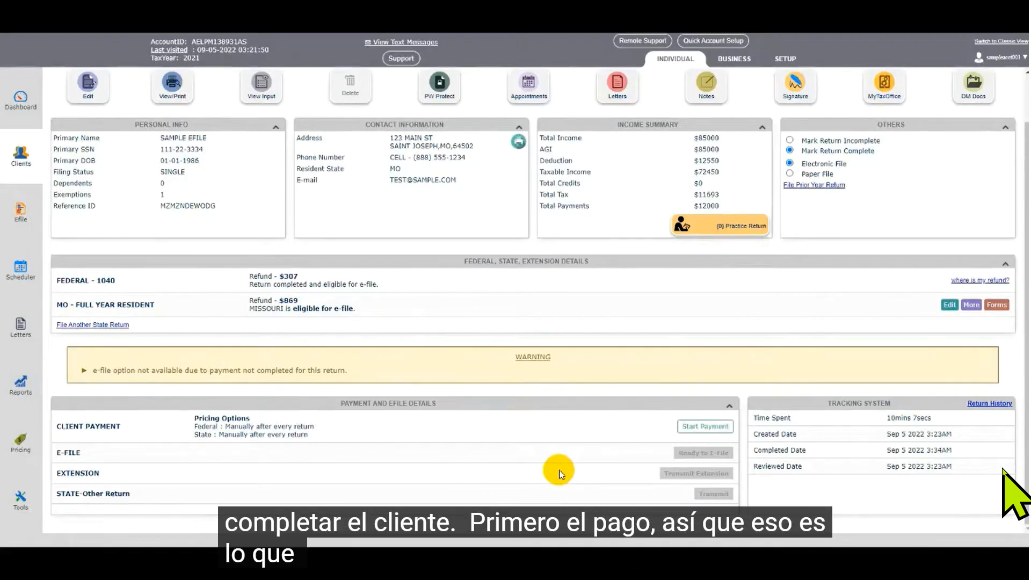
pyautogui.click(705, 426)
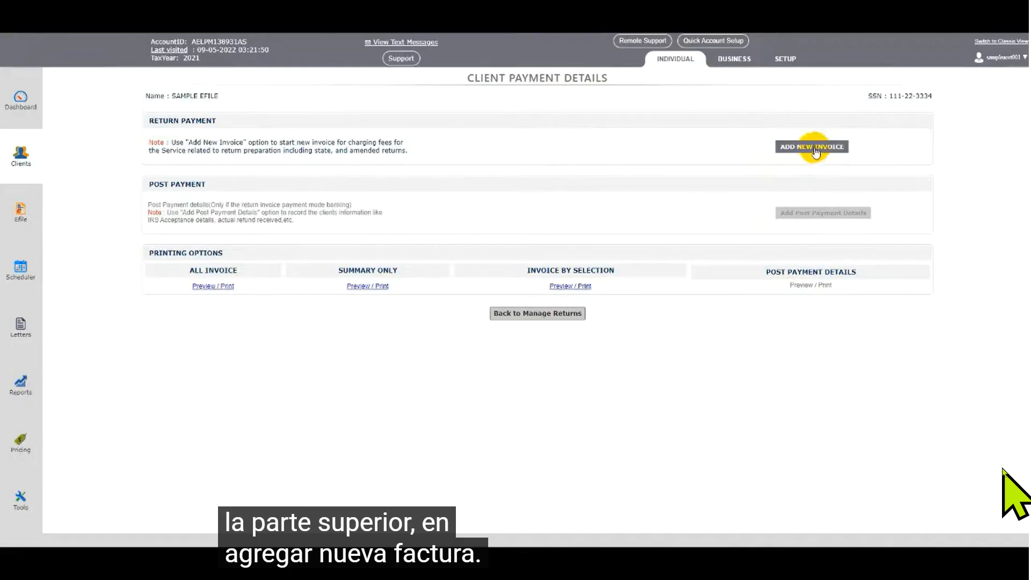
pyautogui.click(815, 147)
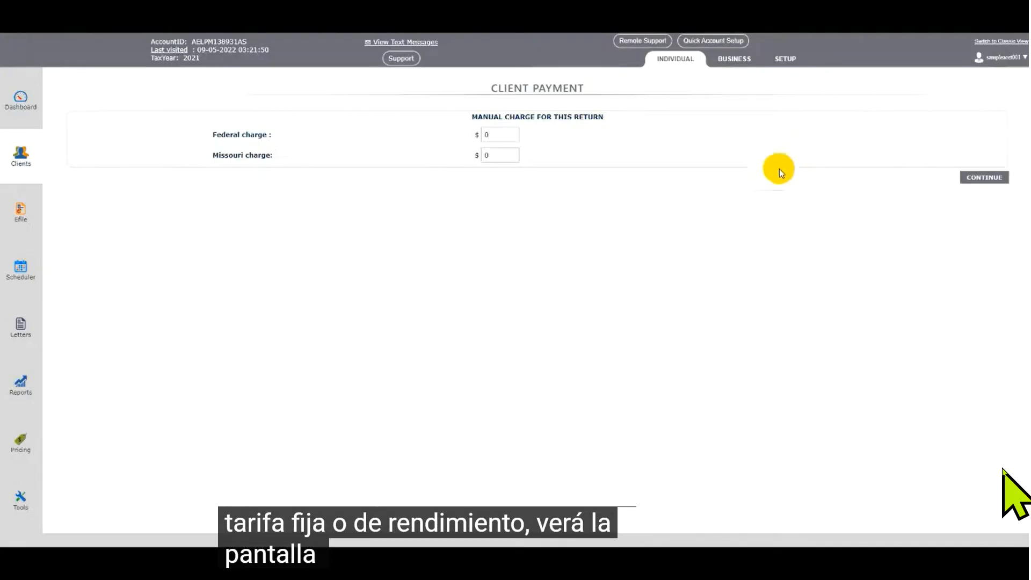
# - Set the federal charge to $250 and the Missouri charge to $75, then continue
pyautogui.click(489, 134)
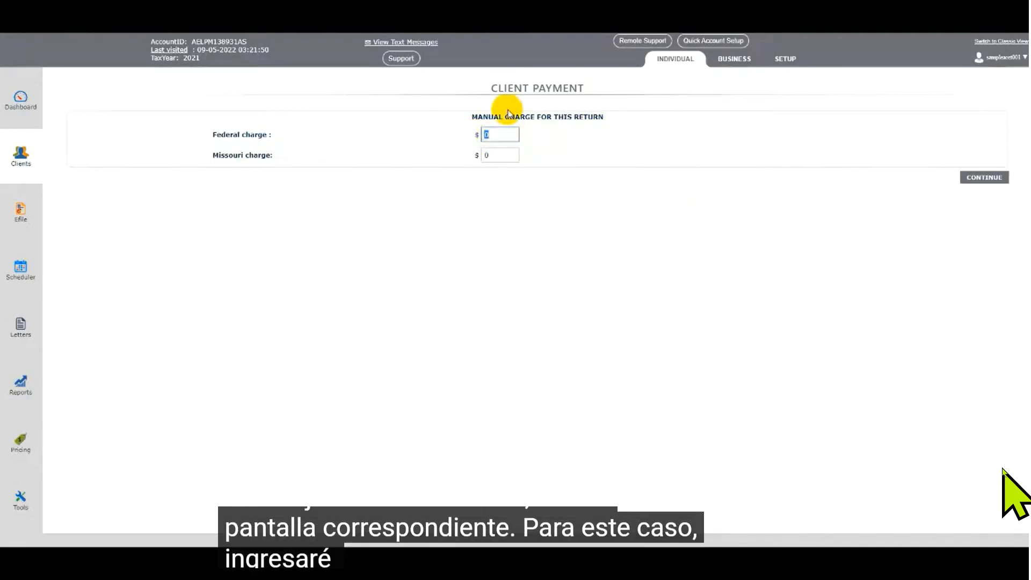
pyautogui.write('25')
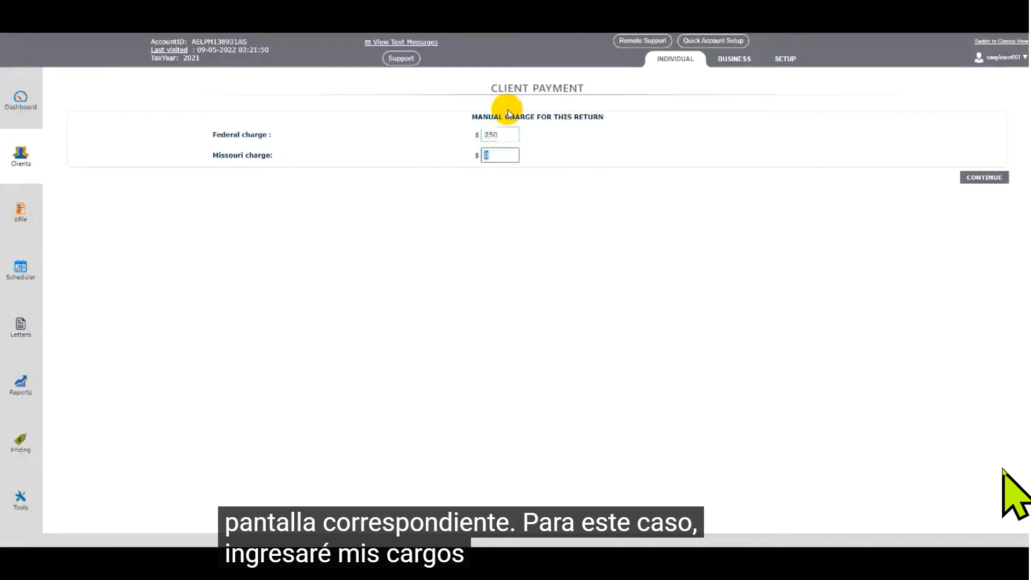
pyautogui.write('75')
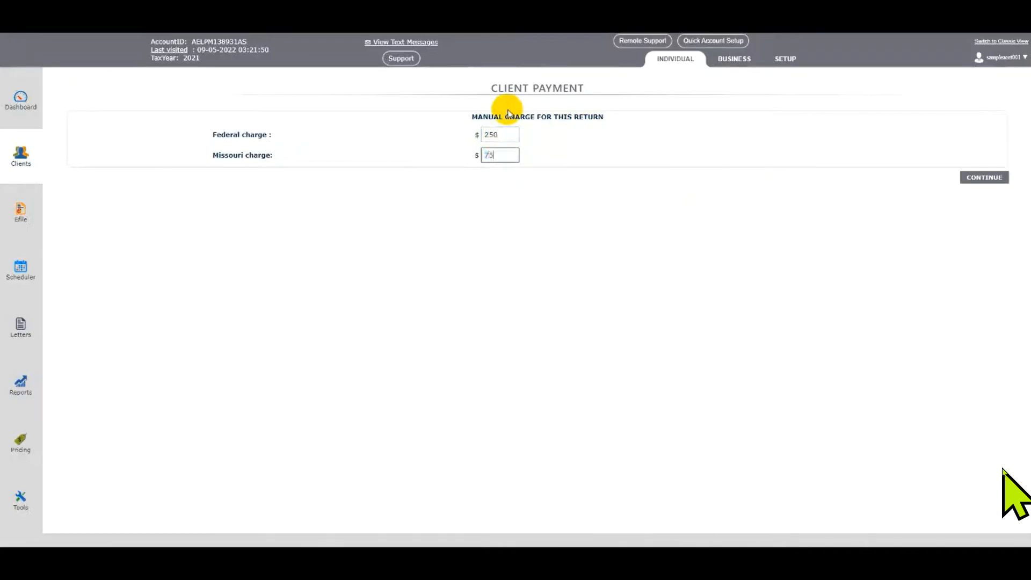
pyautogui.click(975, 178)
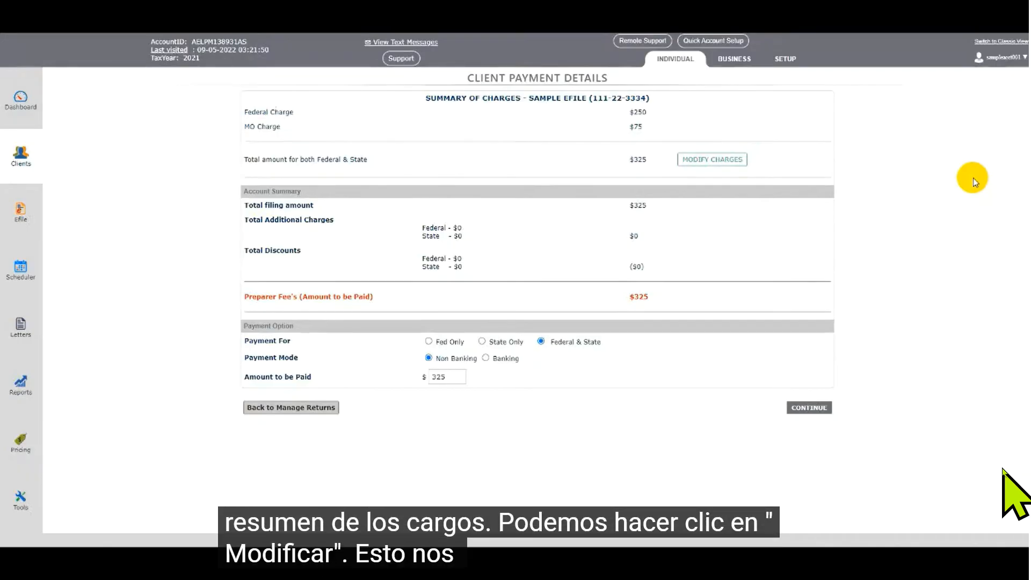
# - Open the discount and additional charges page without changes, then continue from the charges summary to payment options
pyautogui.click(730, 160)
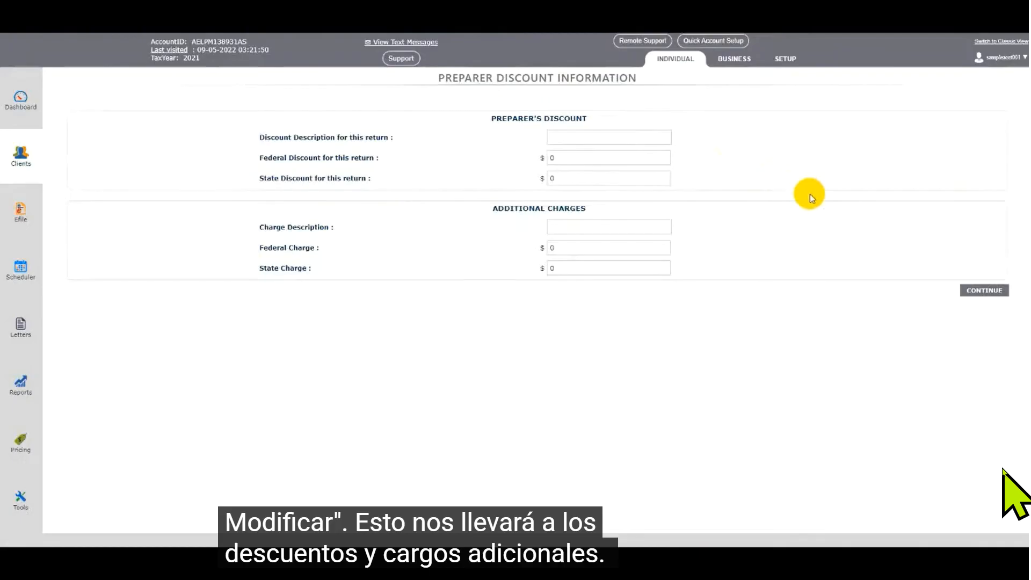
pyautogui.click(985, 293)
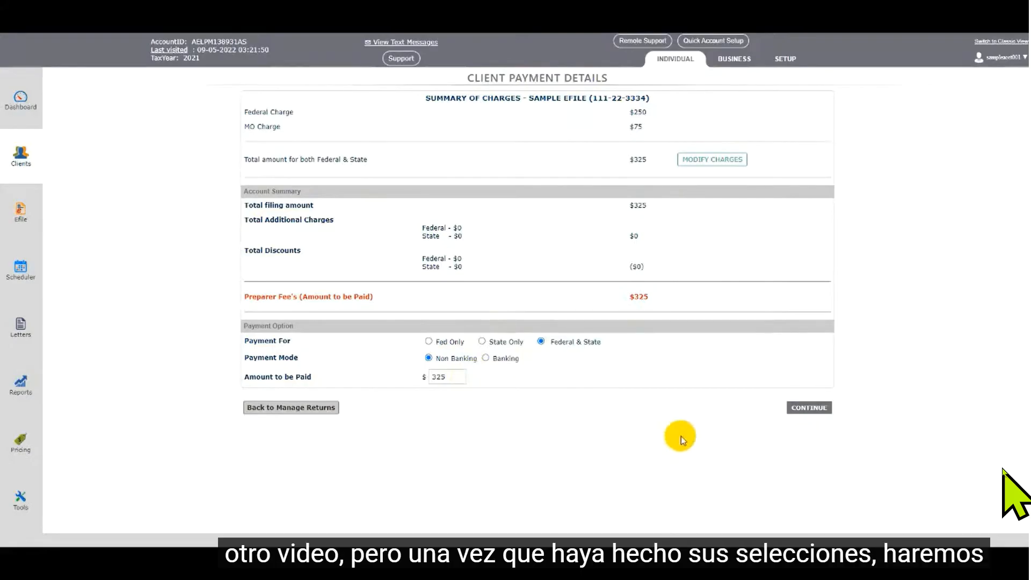
pyautogui.click(804, 409)
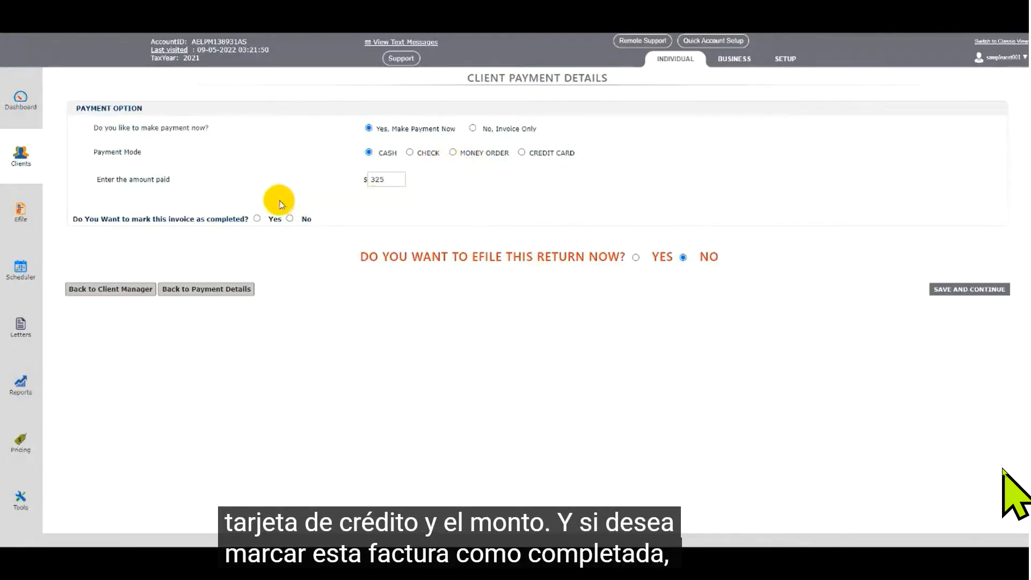
# - Mark the invoice as completed, save the payment, and go back to Manage Returns
pyautogui.click(258, 219)
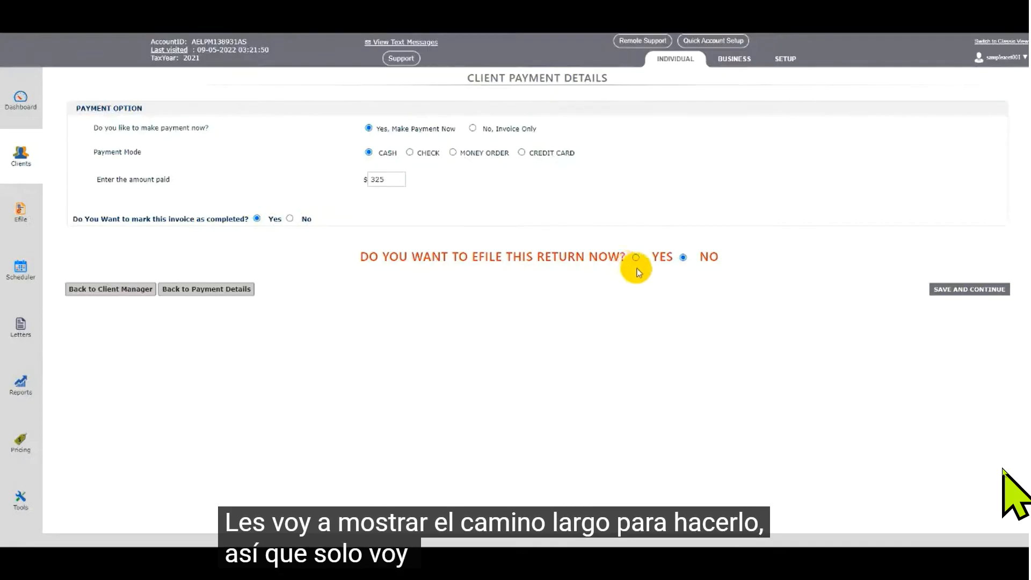
pyautogui.click(958, 293)
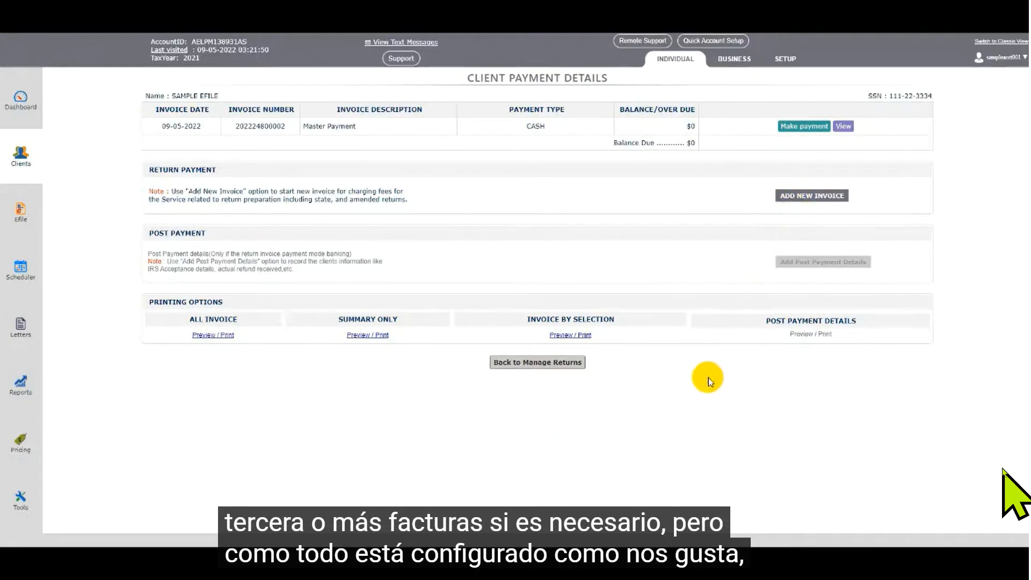
pyautogui.click(572, 367)
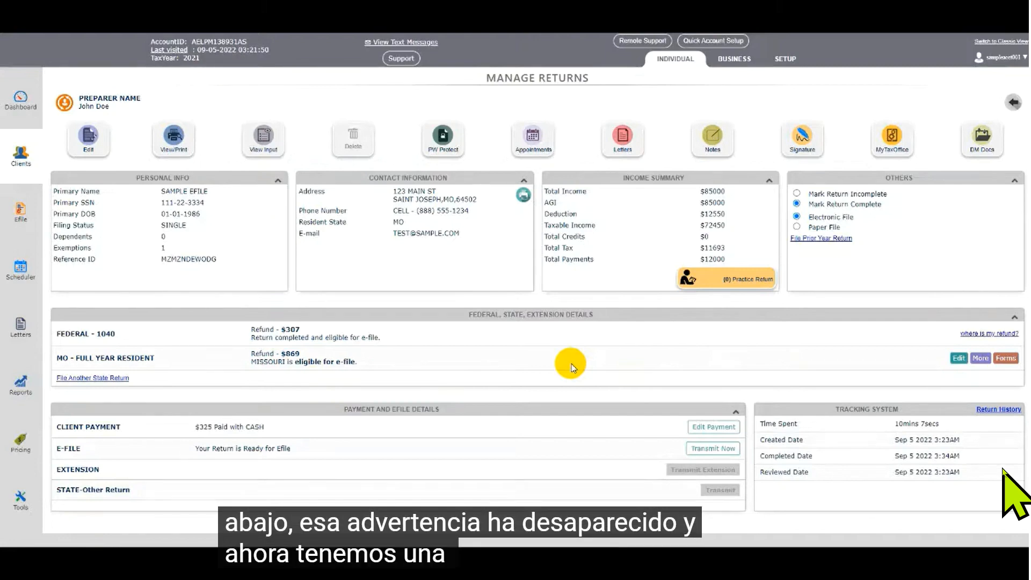
# - Open the transmit page, select the federal 1040 e-file with MO as state piggyback, and transmit now
pyautogui.click(695, 450)
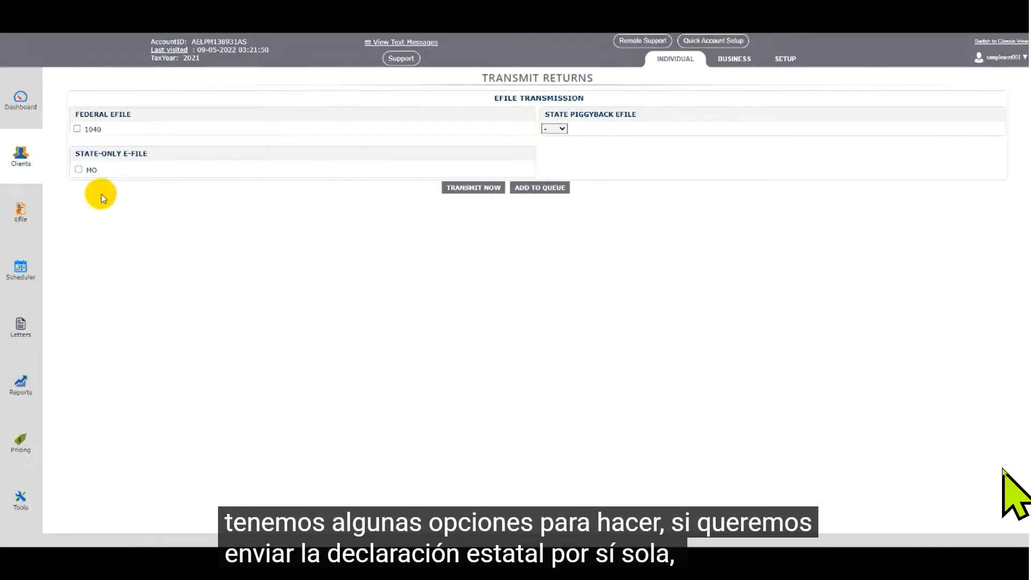
pyautogui.click(79, 171)
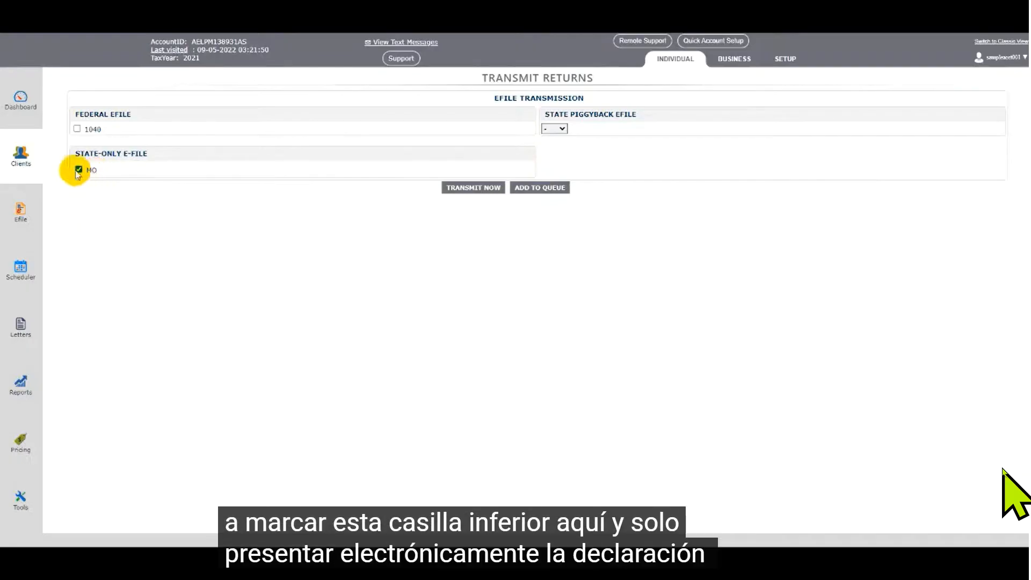
pyautogui.click(79, 170)
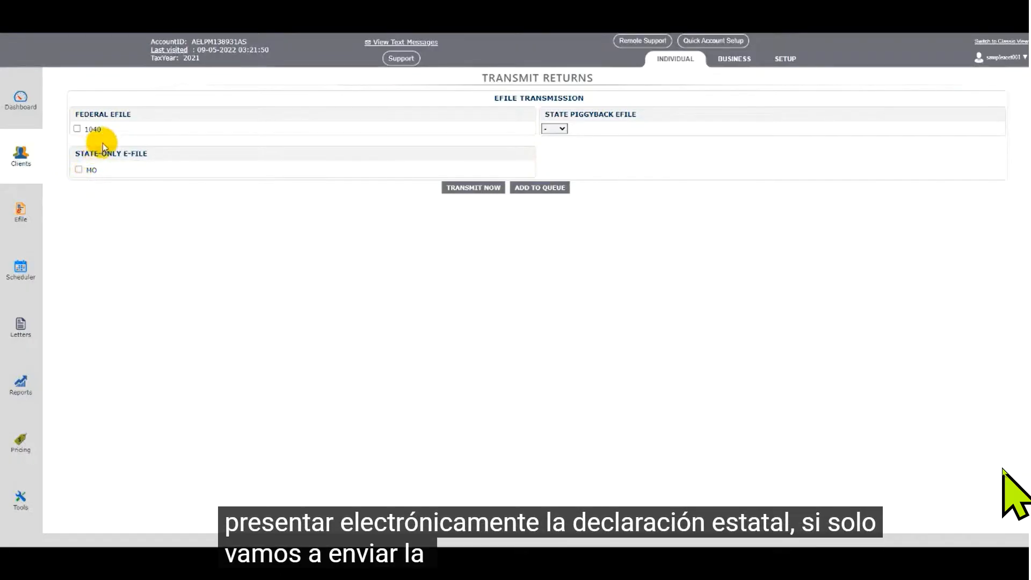
pyautogui.click(77, 130)
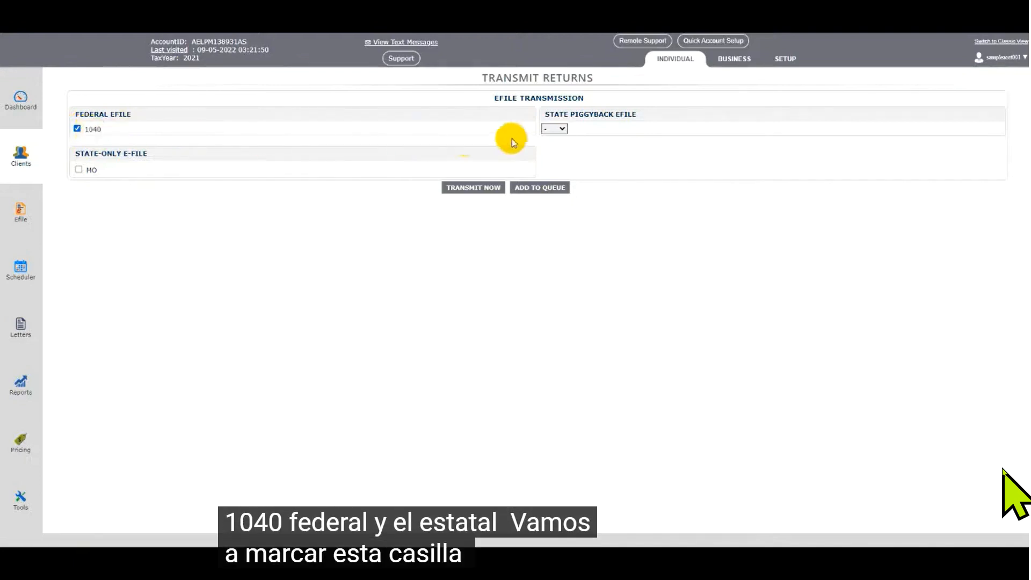
pyautogui.click(554, 128)
pyautogui.click(560, 151)
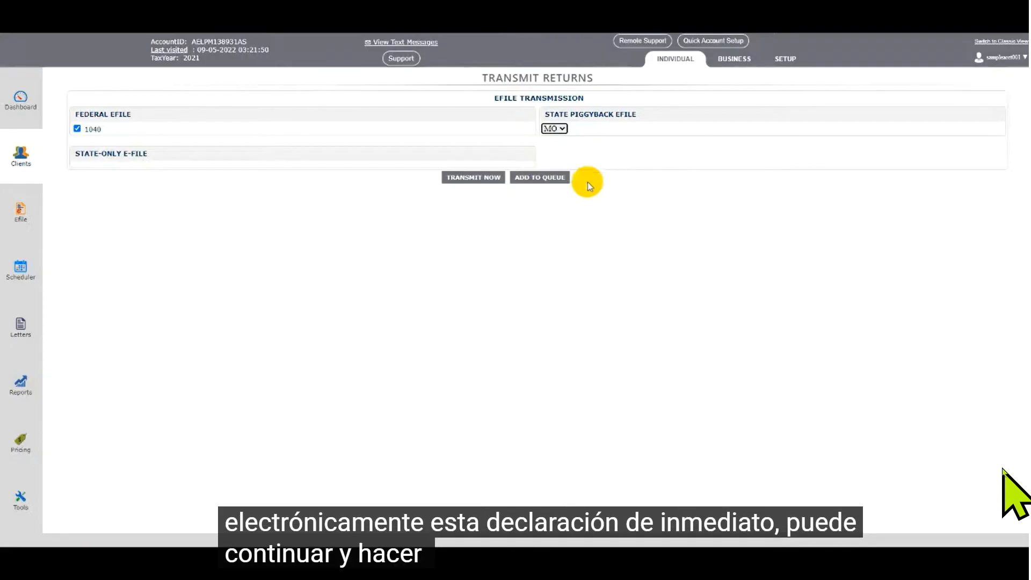
pyautogui.click(471, 179)
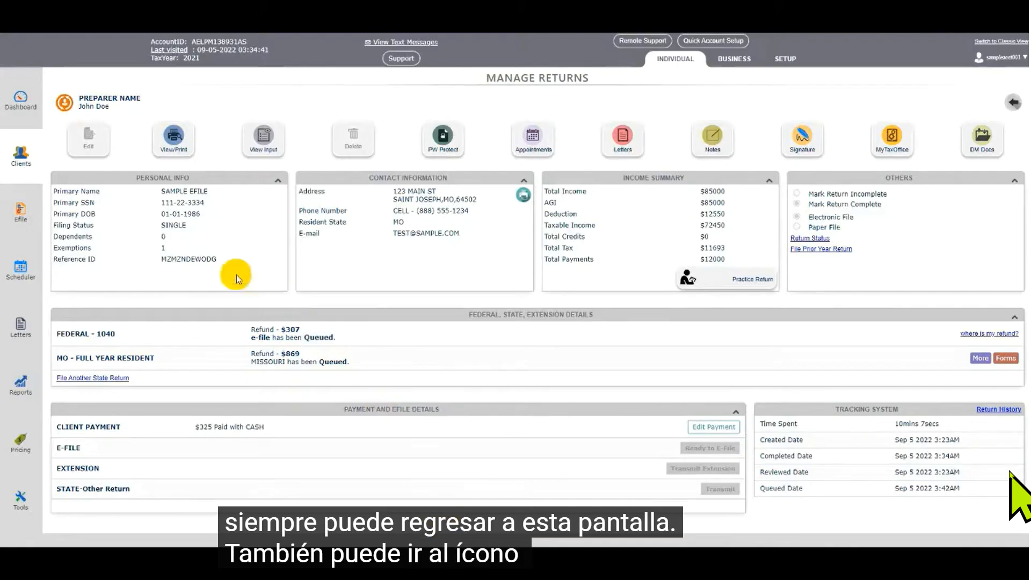
# - Open the e-file returns list filtered to Queued and view the sample client's transmission summary
pyautogui.click(20, 212)
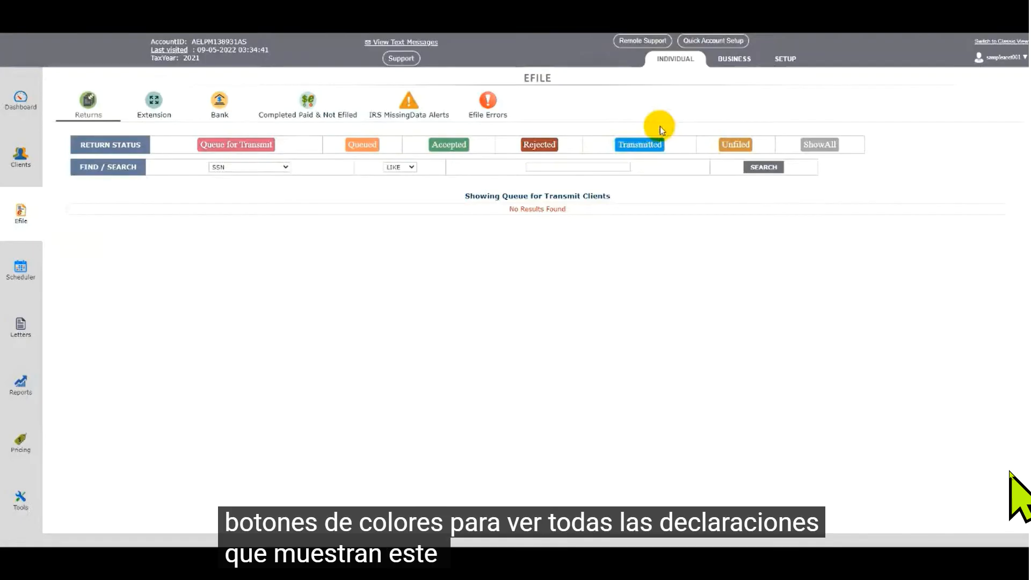
pyautogui.click(372, 146)
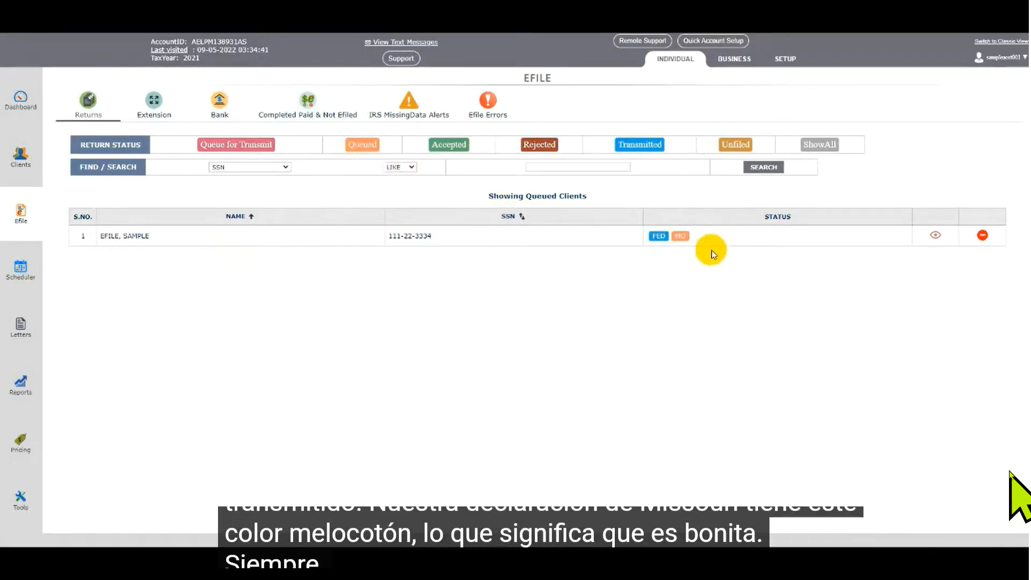
pyautogui.click(934, 238)
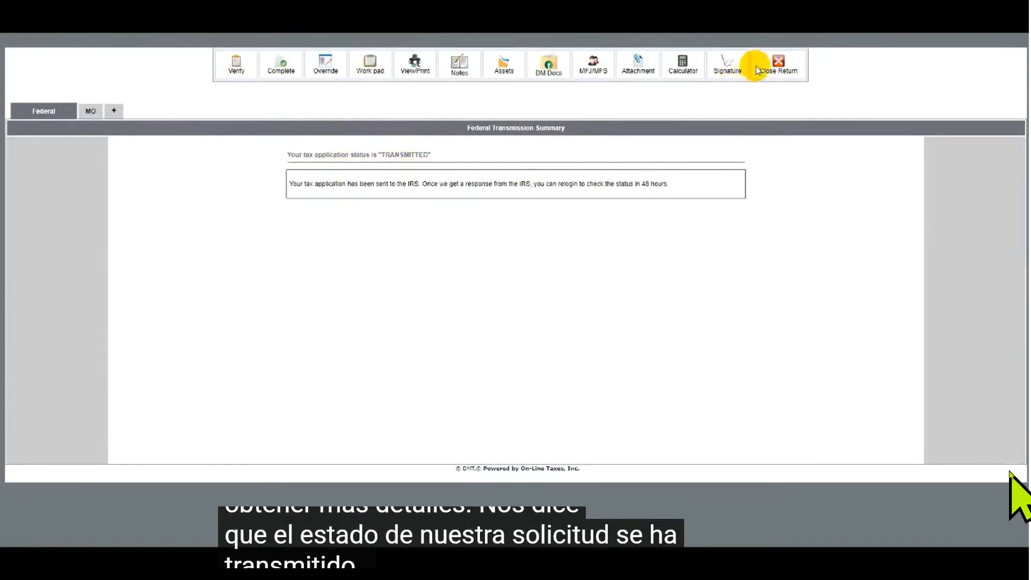
# - Close the return and confirm closing it
pyautogui.click(777, 64)
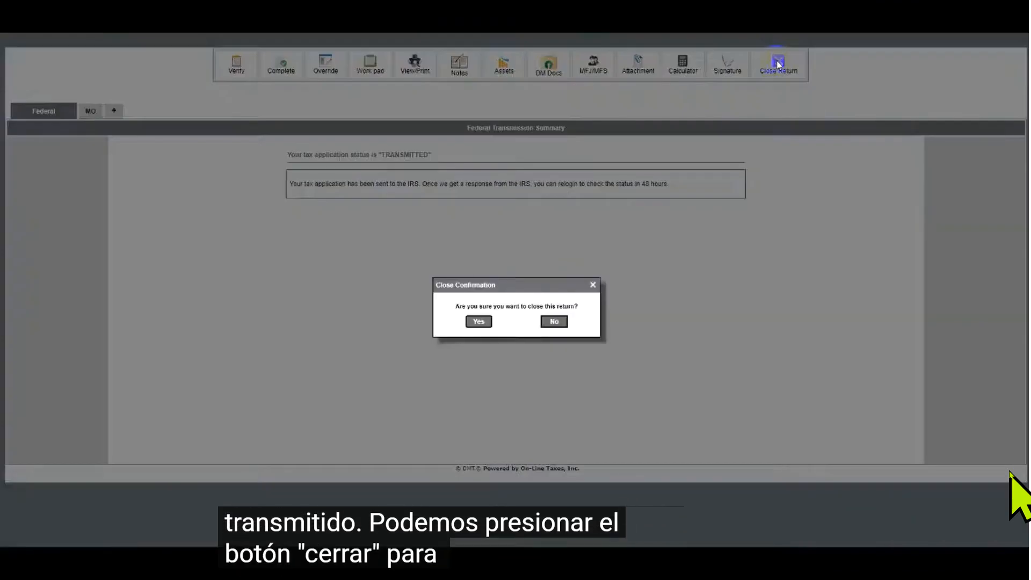
pyautogui.click(477, 320)
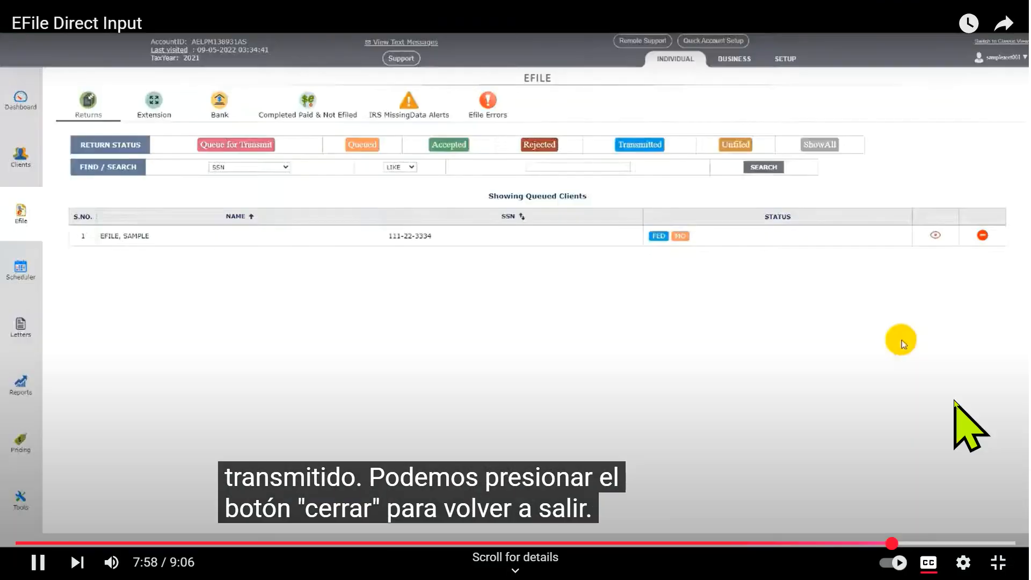